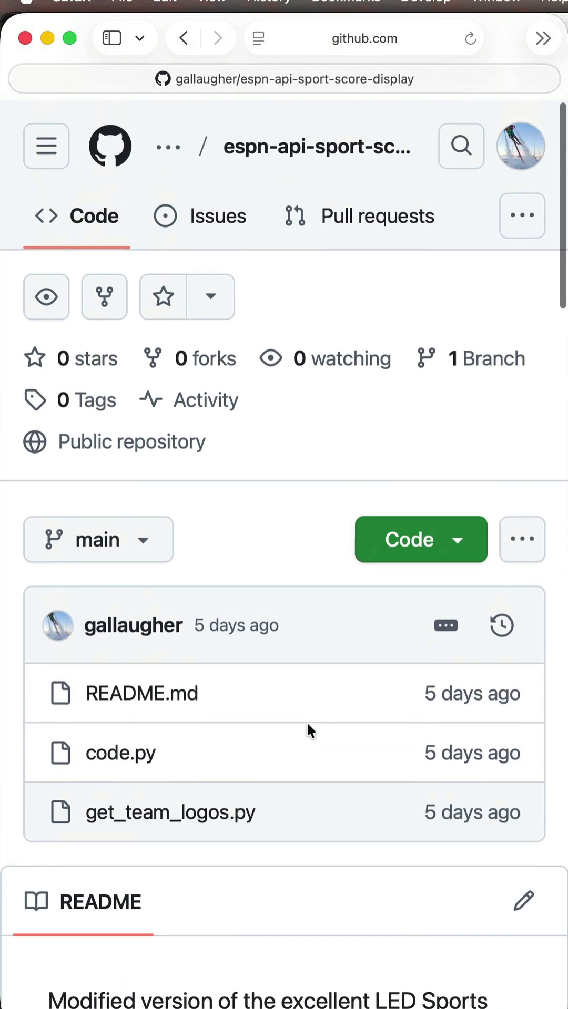
Open code.py from the espn-api-sport-score-display repository file list on GitHub
{"action": "left_click", "coordinate": [121, 753]}
{"action": "scroll", "coordinate": [129, 765], "scroll_direction": "down", "scroll_amount": 1}
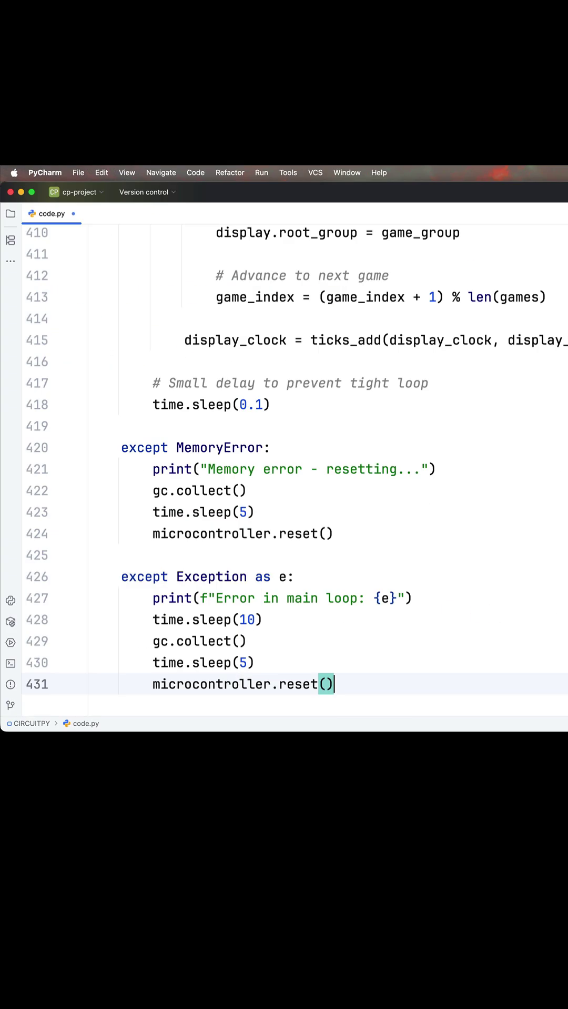
{"action": "scroll", "coordinate": [284, 473], "scroll_direction": "up", "scroll_amount": 20}
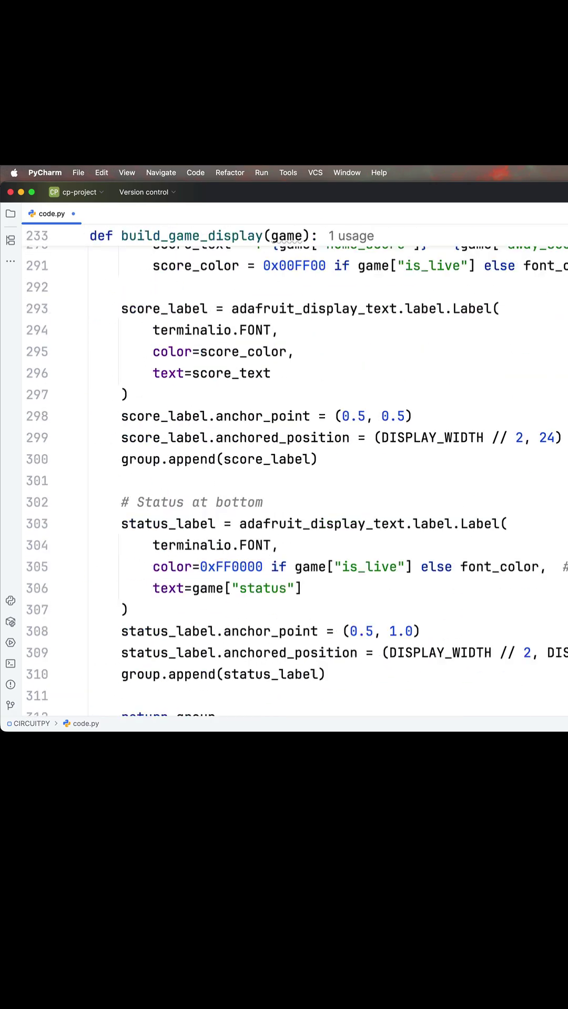
{"action": "scroll", "coordinate": [284, 473], "scroll_direction": "up", "scroll_amount": 15}
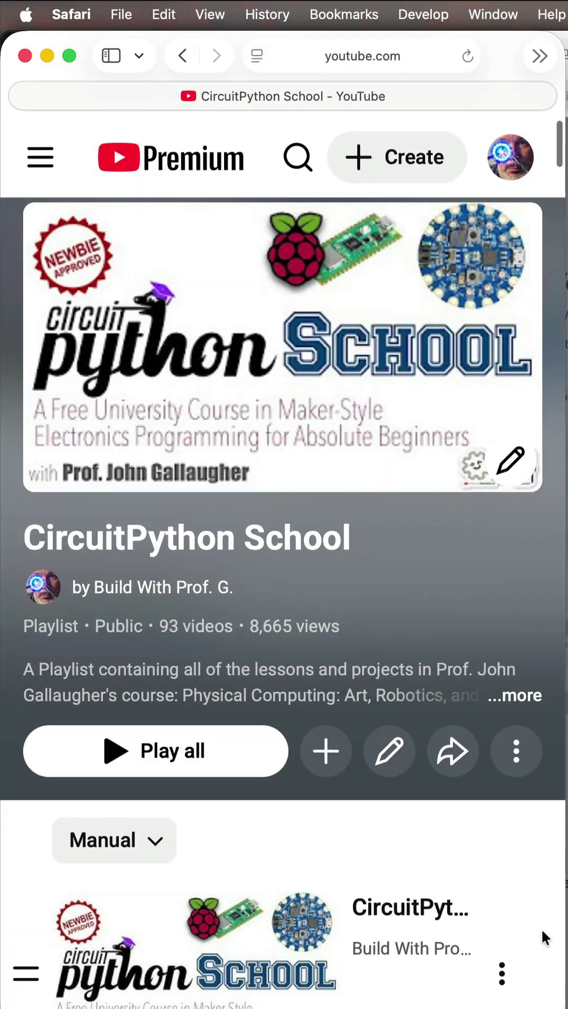
{"action": "scroll", "coordinate": [540, 928], "scroll_direction": "down", "scroll_amount": 5}
{"action": "scroll", "coordinate": [540, 929], "scroll_direction": "down", "scroll_amount": 5}
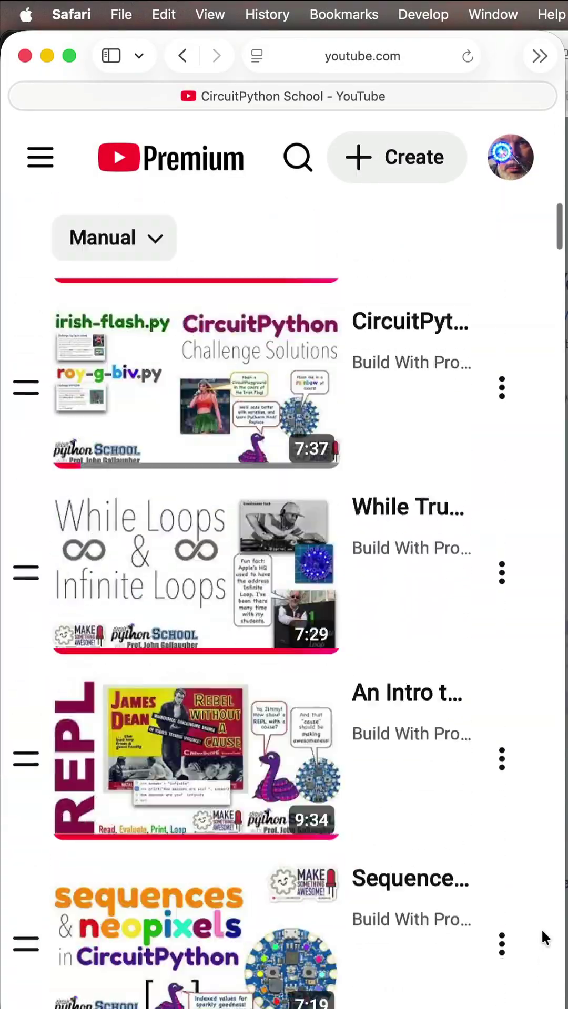